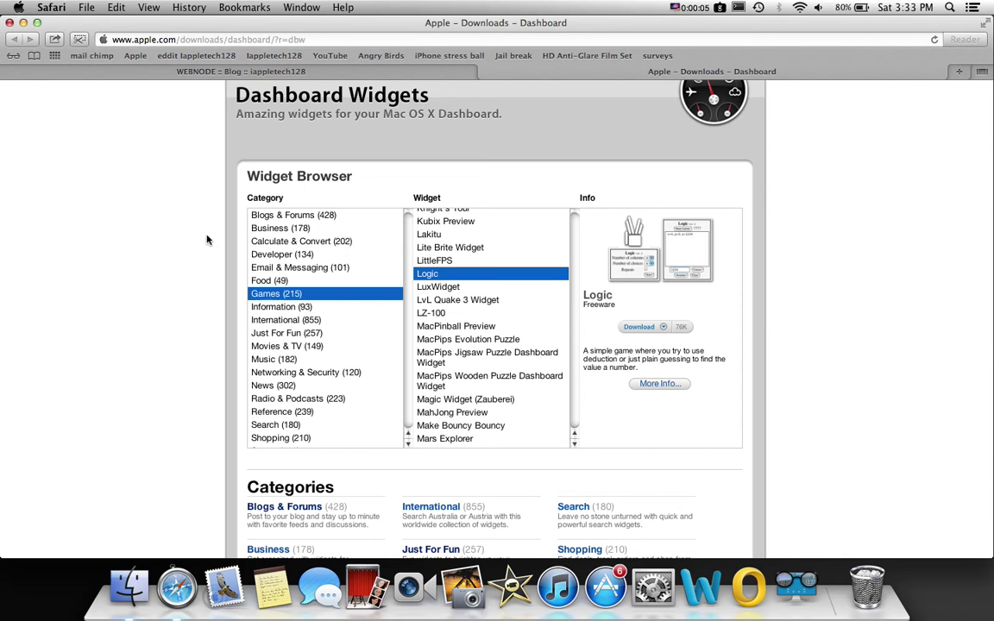
# Step: Switch from Safari to the Dashboard with F12 to show the converter, calculator, clock and weather widgets
pyautogui.press('F12')
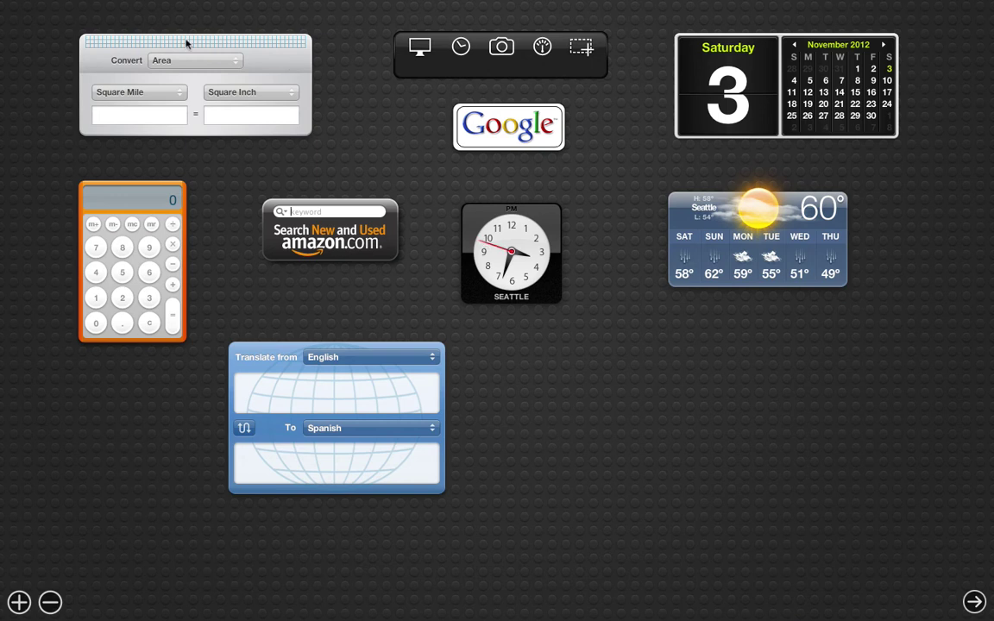
# Step: Try the Amazon search and Google logo widgets, then close the Google Doodles page
pyautogui.click(359, 246)
pyautogui.moveTo(509, 127)
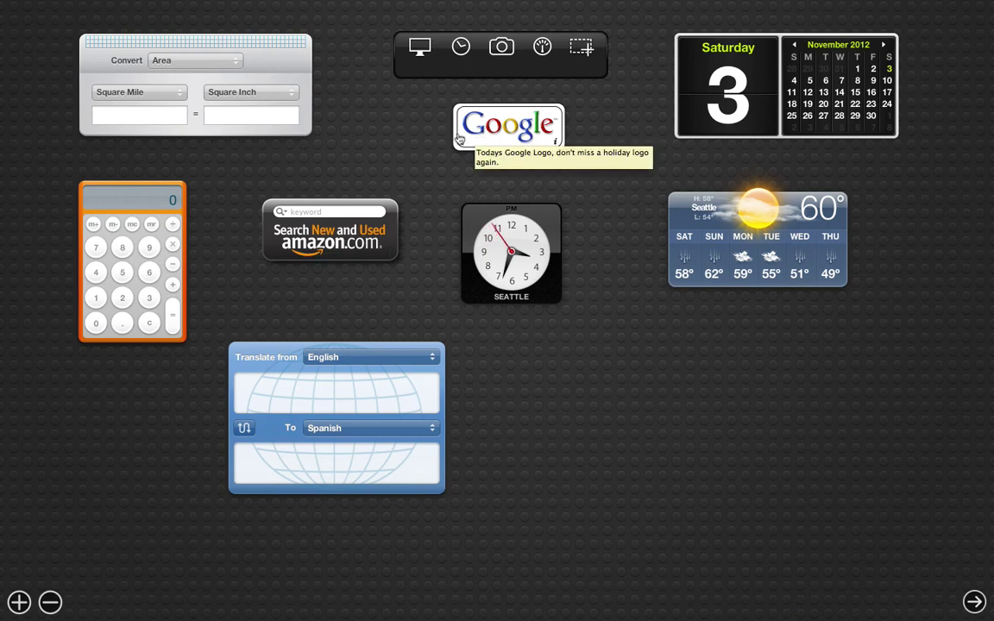
pyautogui.click(507, 143)
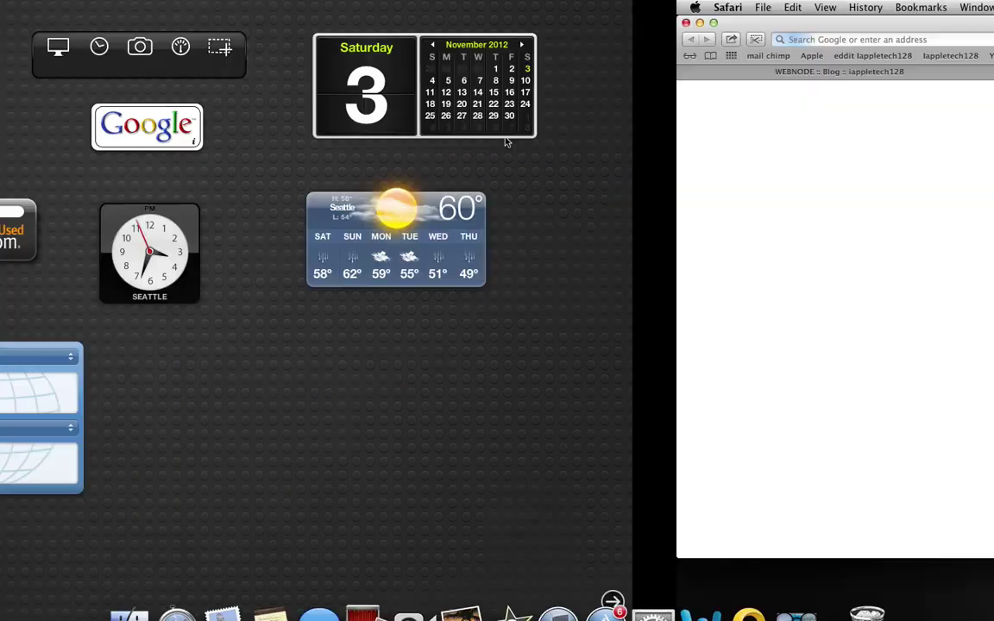
pyautogui.click(641, 73)
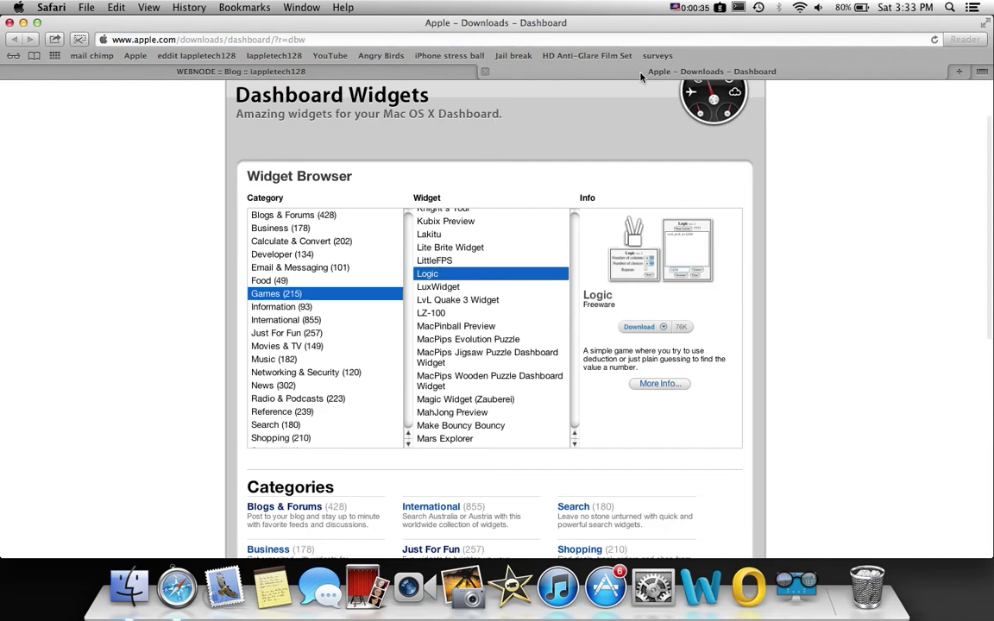
pyautogui.press('F12')
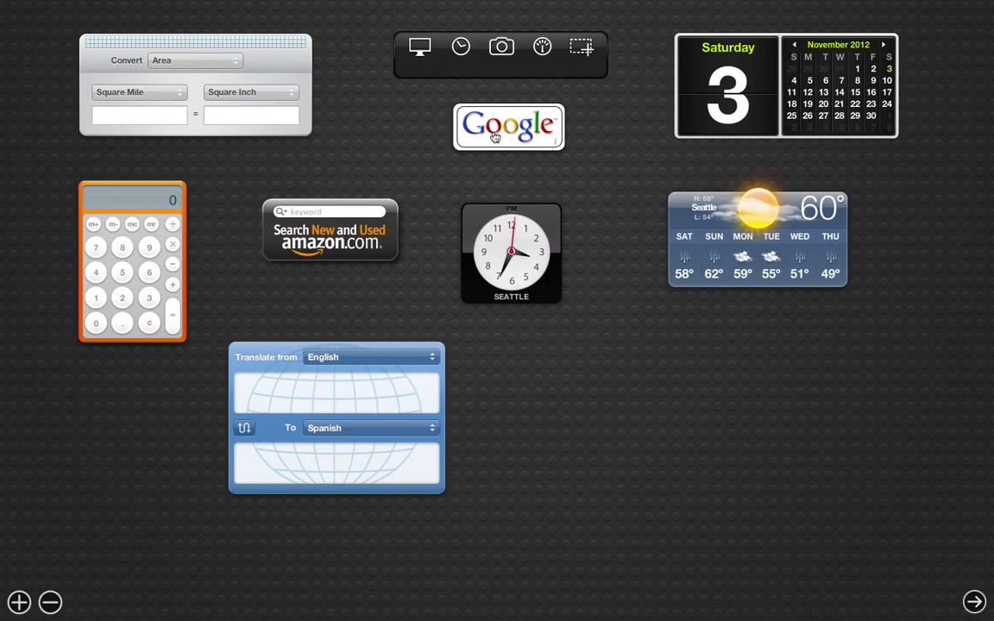
pyautogui.moveTo(508, 127)
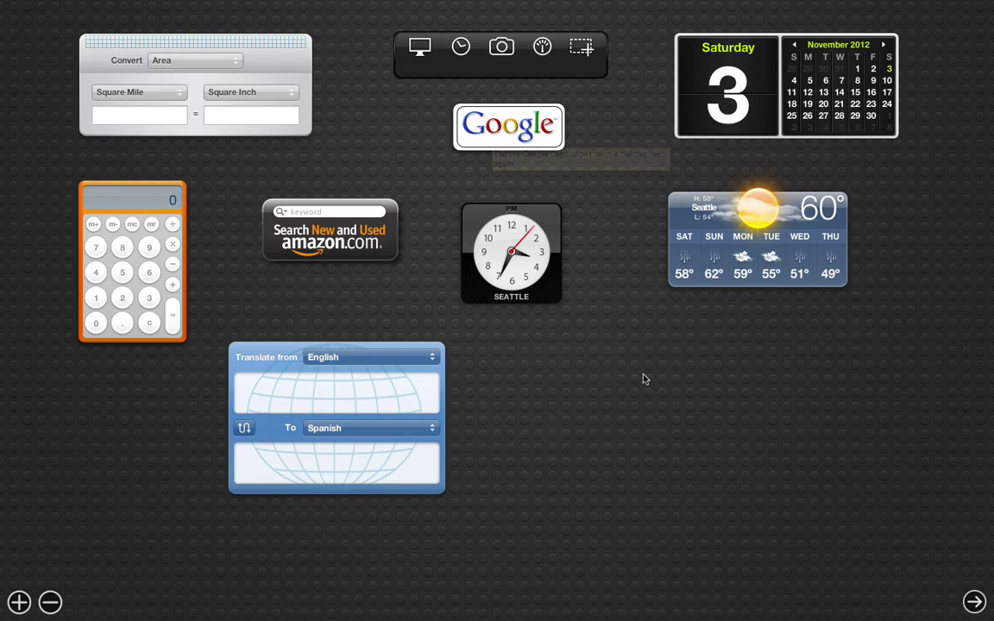
# Step: Switch to Safari and back, then bring up the library of addable widgets
pyautogui.hotkey('ctrl', 'Right')
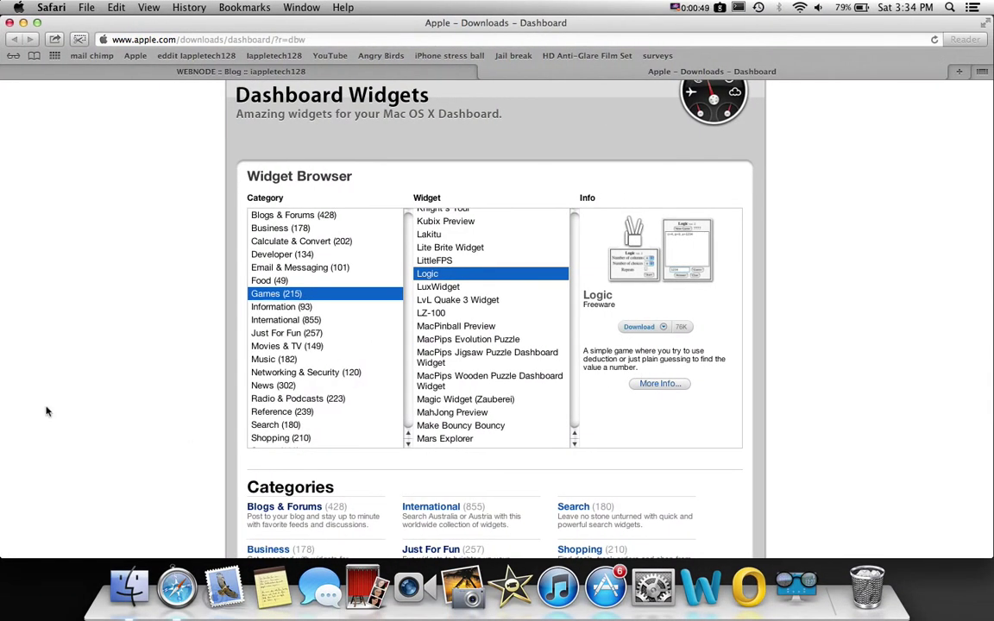
pyautogui.hotkey('ctrl', 'Left')
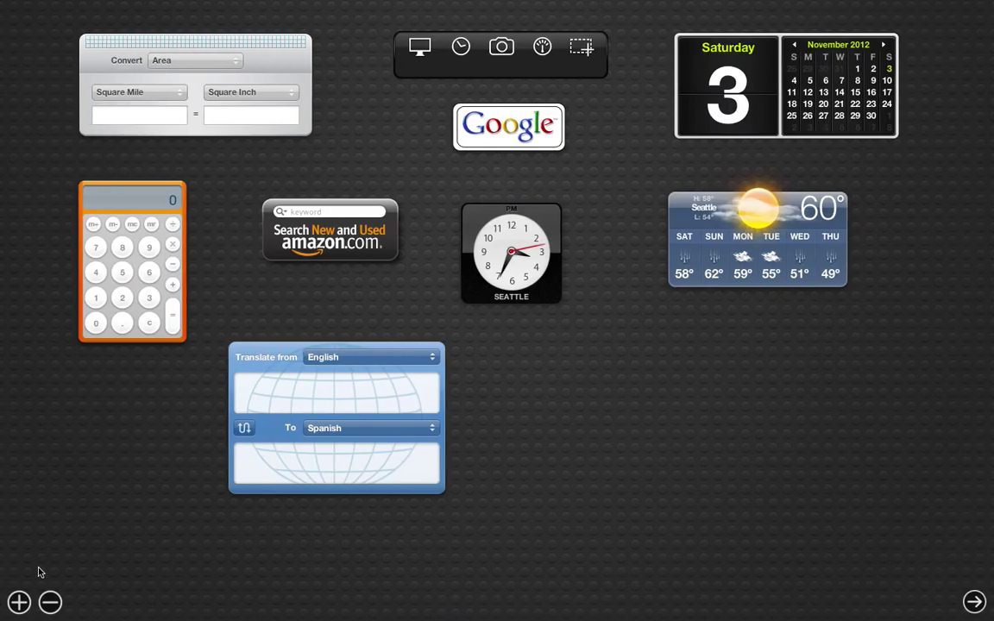
pyautogui.click(19, 601)
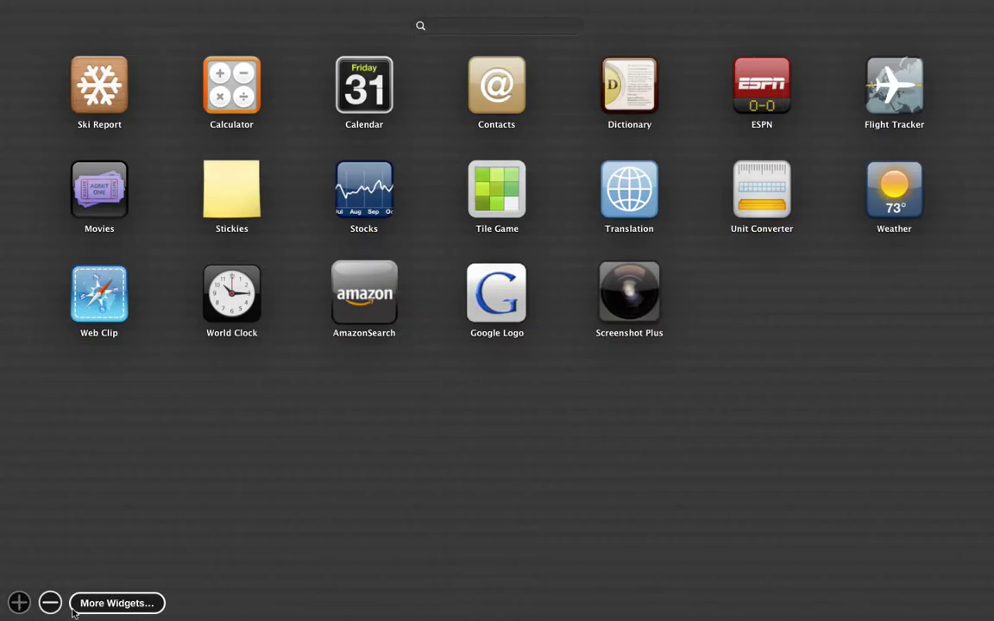
# Step: Close the widget library, return to Safari, and browse the Widget Browser page while attempting the Logic download
pyautogui.click(19, 601)
pyautogui.click(672, 481)
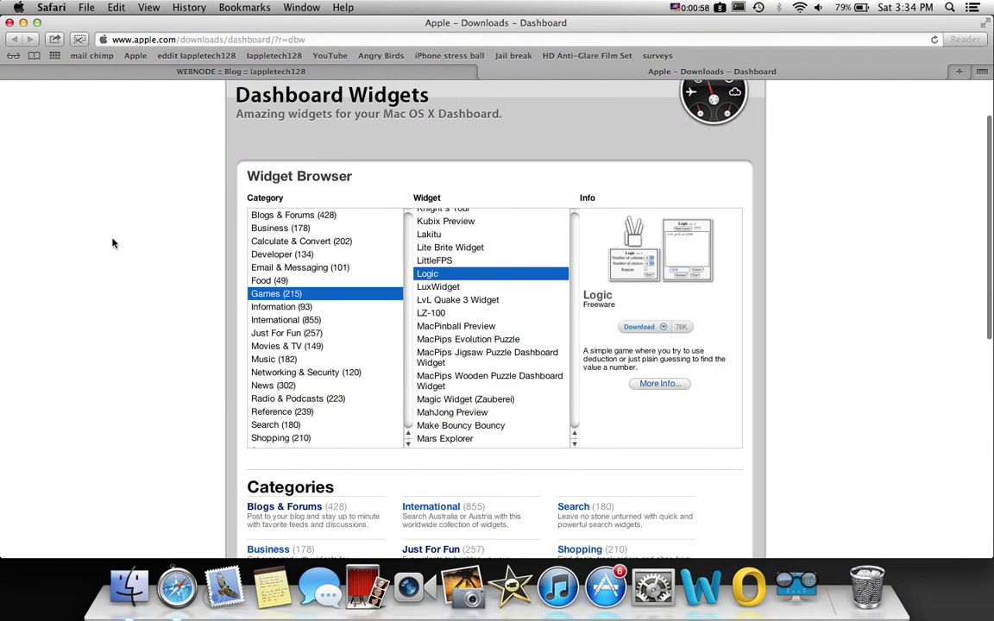
pyautogui.scroll(2, 112, 243)
pyautogui.scroll(-3, 112, 244)
pyautogui.scroll(-1, 112, 244)
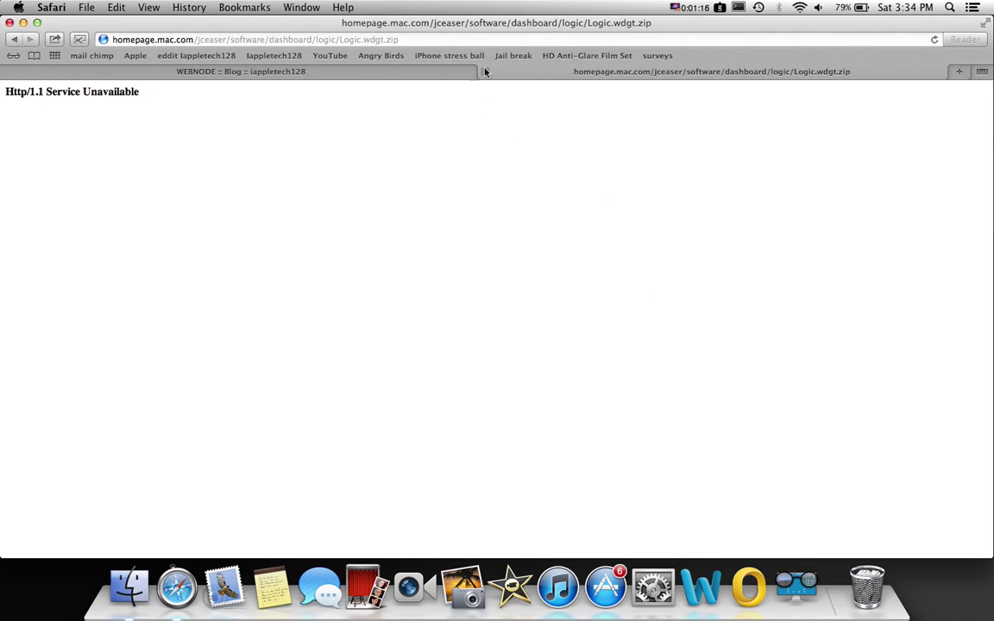
# Step: Close the failed Logic tab, download iMail from Email & Messaging, and dismiss the security warning
pyautogui.click(486, 73)
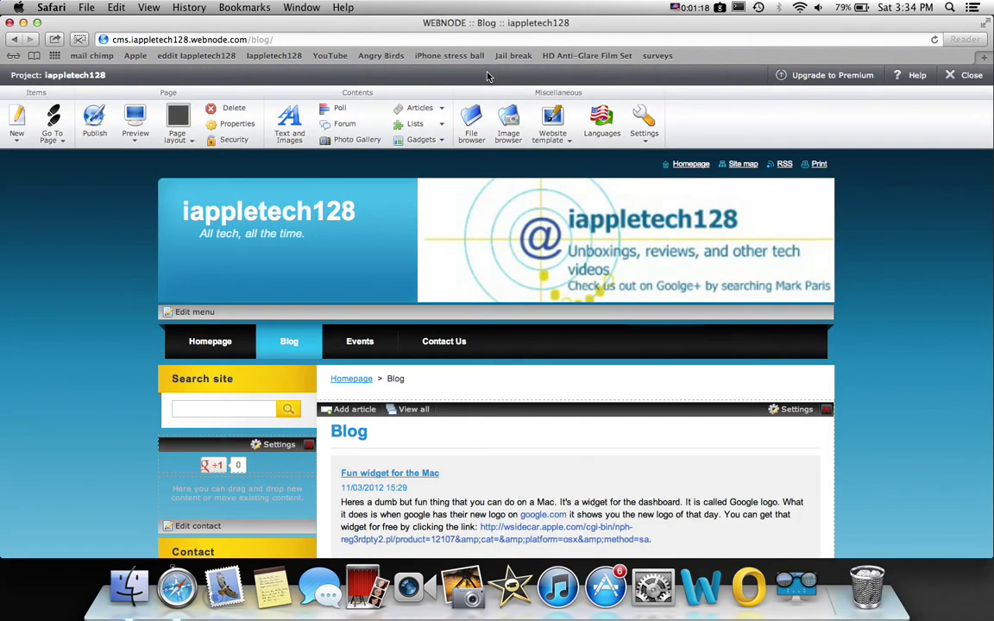
pyautogui.click(688, 8)
pyautogui.click(669, 50)
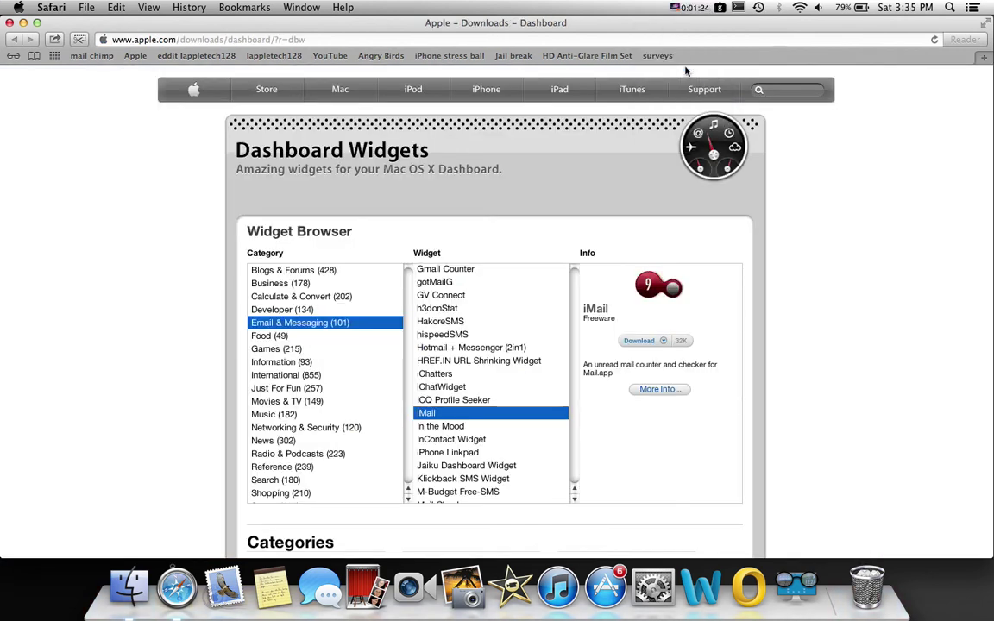
pyautogui.click(633, 344)
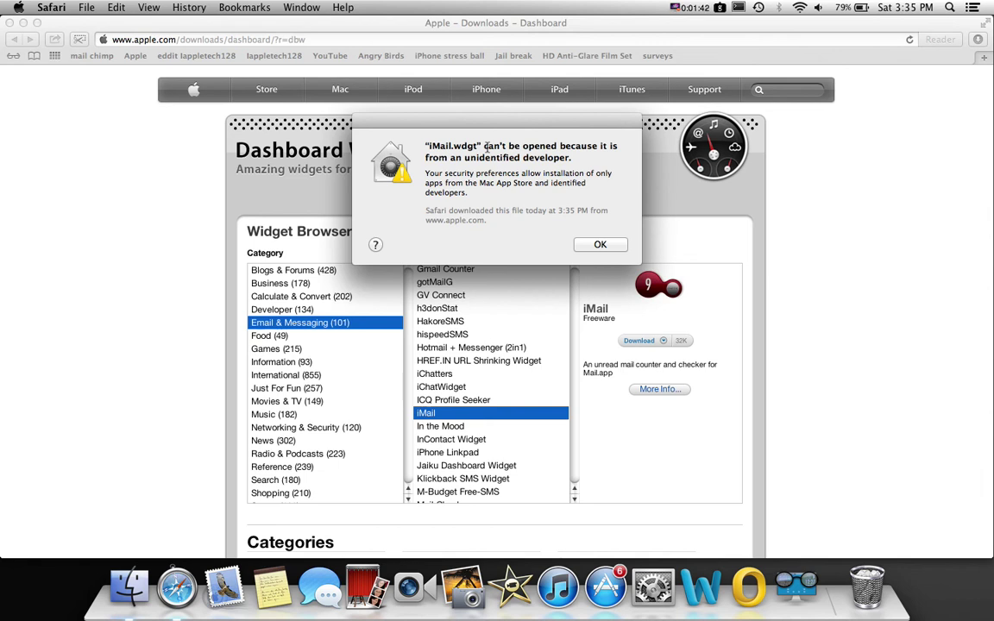
pyautogui.click(595, 244)
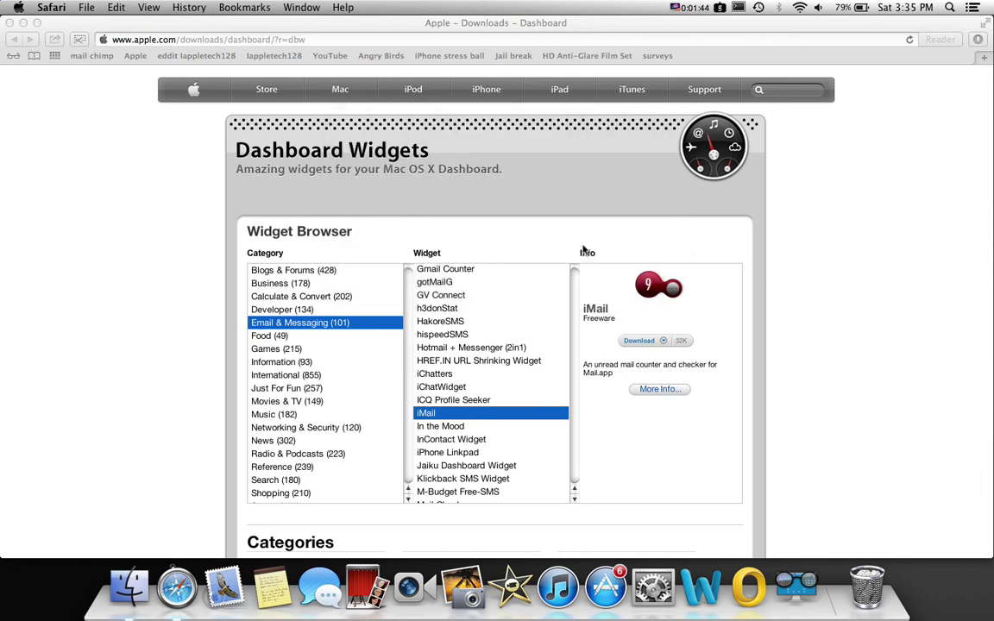
# Step: Open Finder's Downloads folder, try opening iMail.wdgt, and dismiss the unidentified-developer alert
pyautogui.click(86, 241)
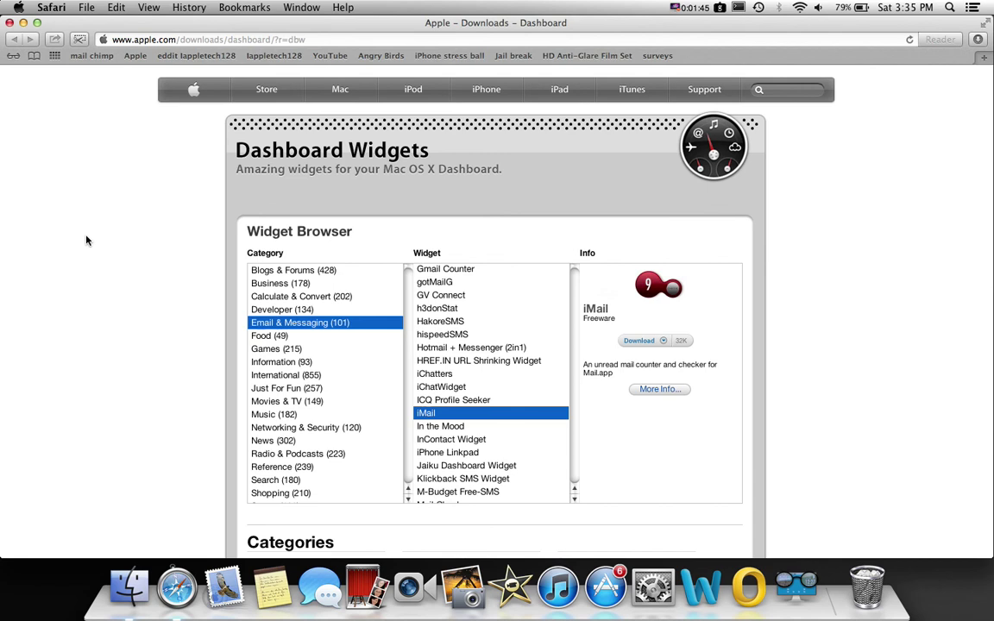
pyautogui.click(130, 582)
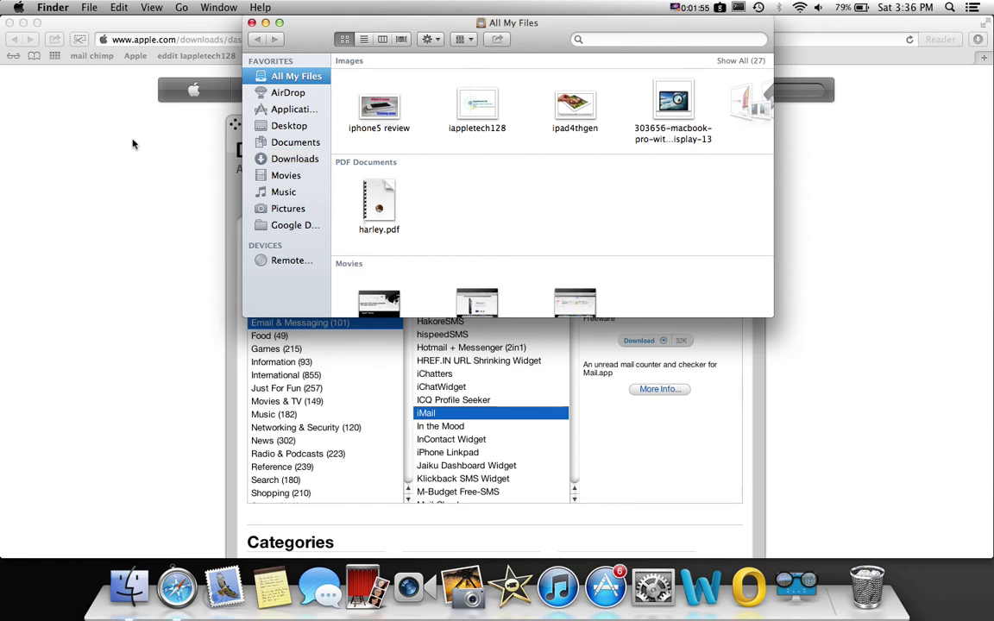
pyautogui.click(289, 160)
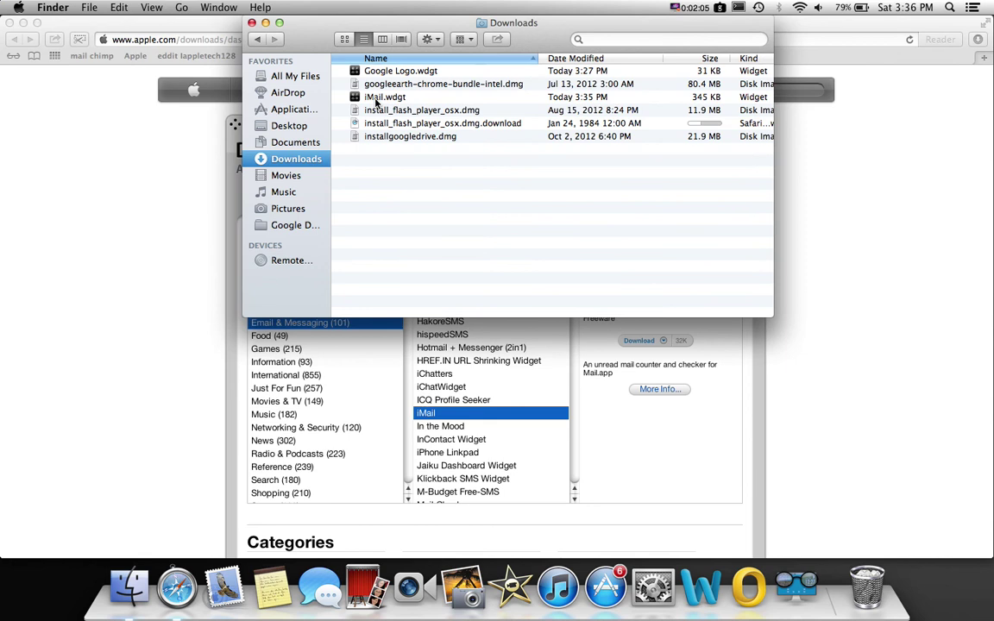
pyautogui.doubleClick(376, 98)
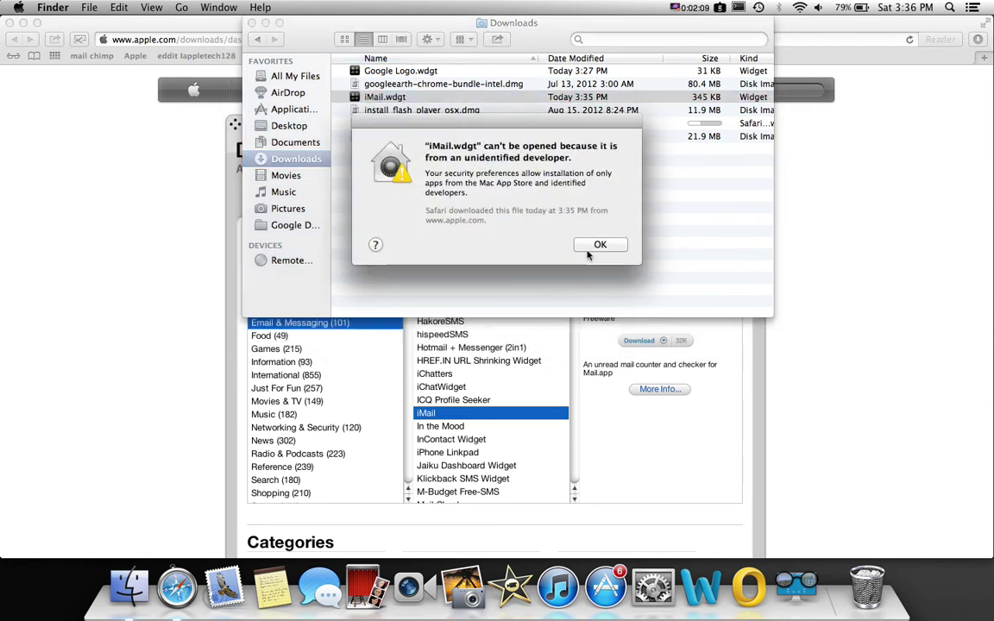
pyautogui.click(598, 246)
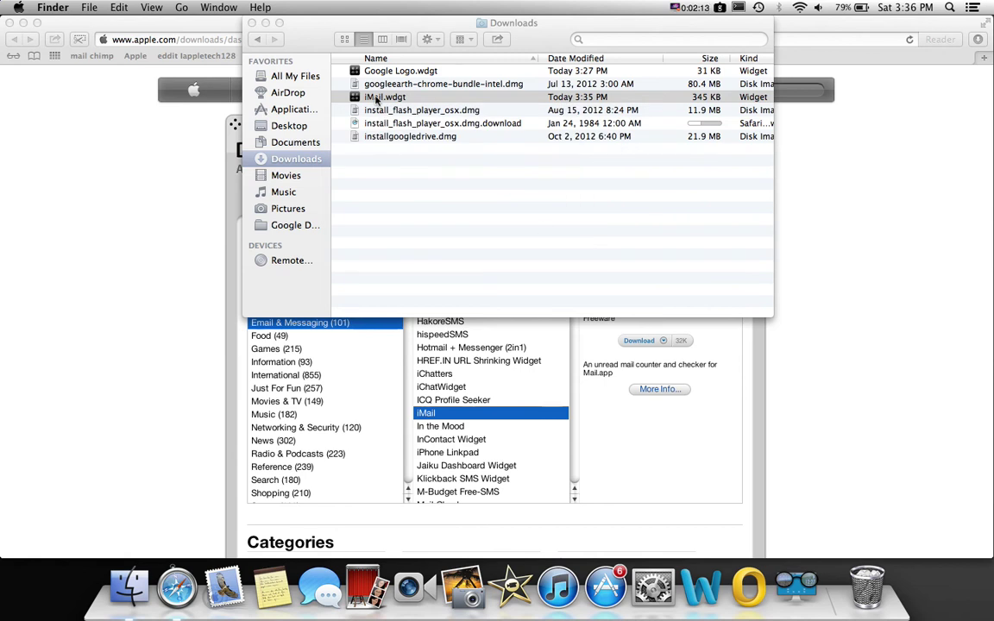
# Step: Open iMail.wdgt via the right-click Open override and confirm opening the unidentified-developer widget
pyautogui.rightClick(376, 100)
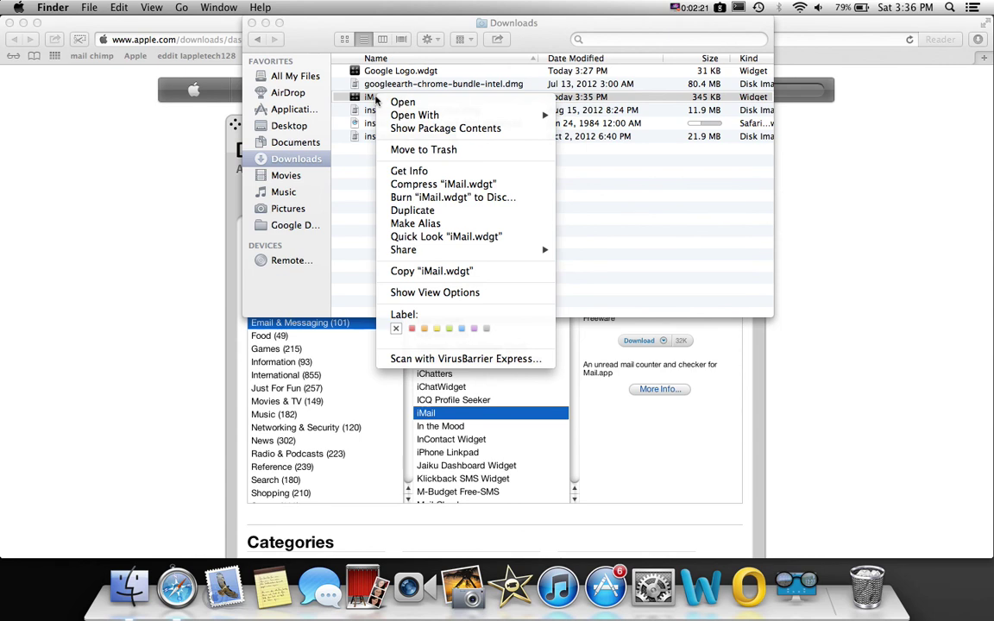
pyautogui.click(393, 105)
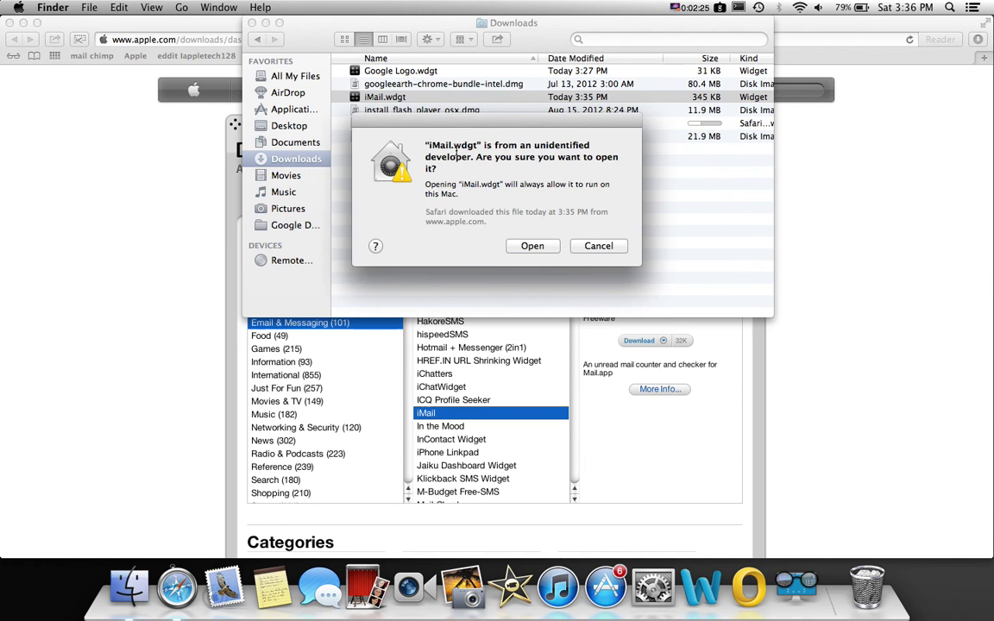
pyautogui.click(530, 247)
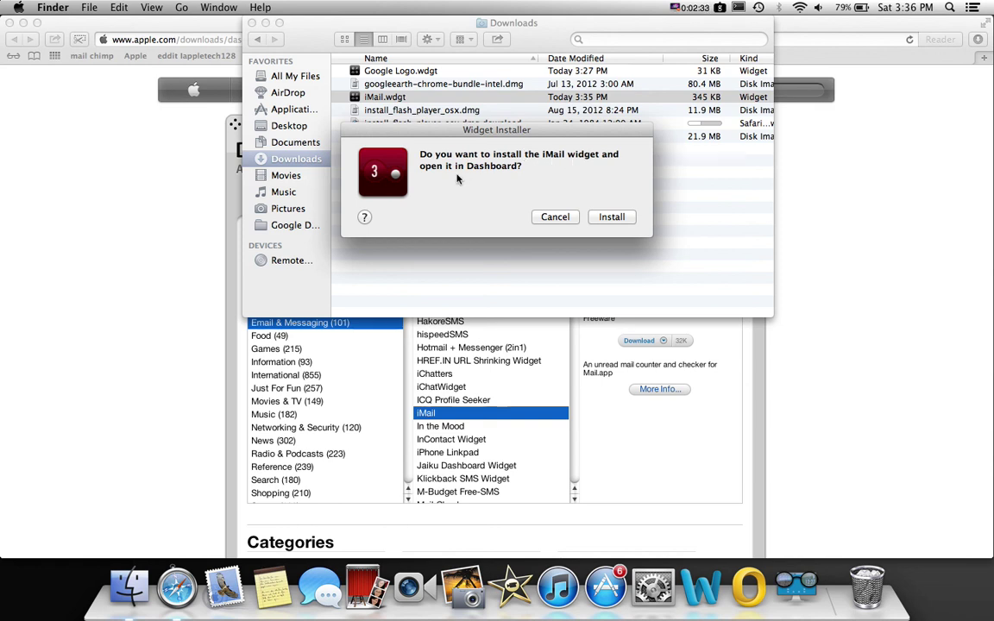
# Step: Install iMail, then check Dashboard and its widget library for the new widget
pyautogui.click(609, 217)
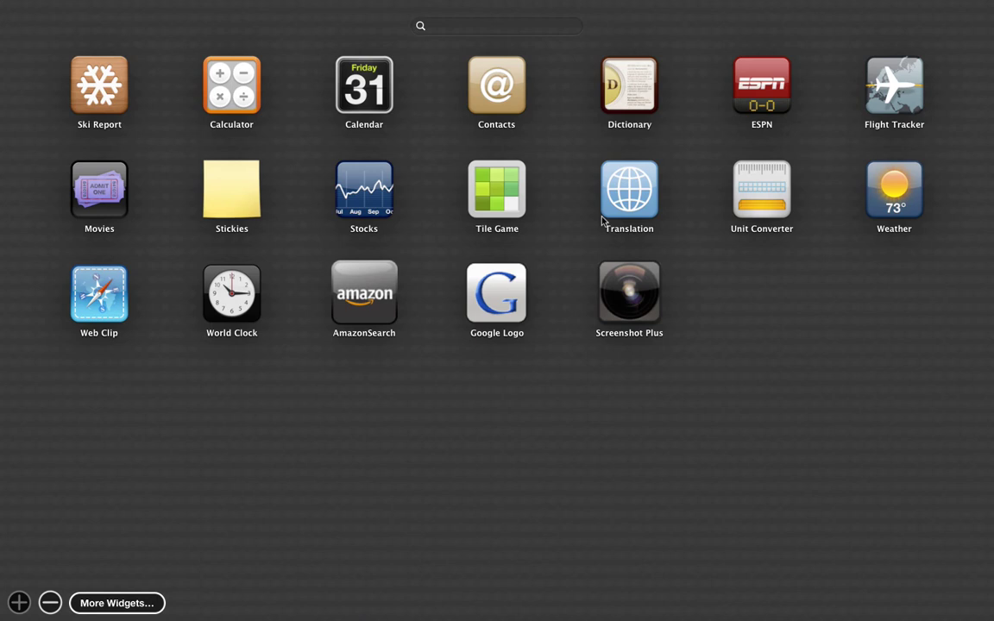
pyautogui.click(730, 317)
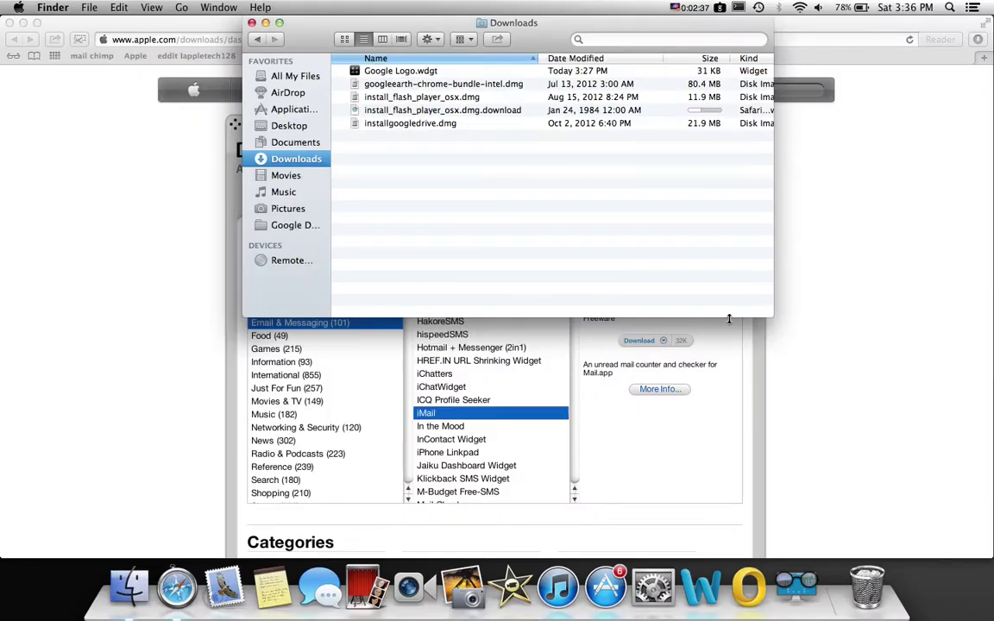
pyautogui.press('F12')
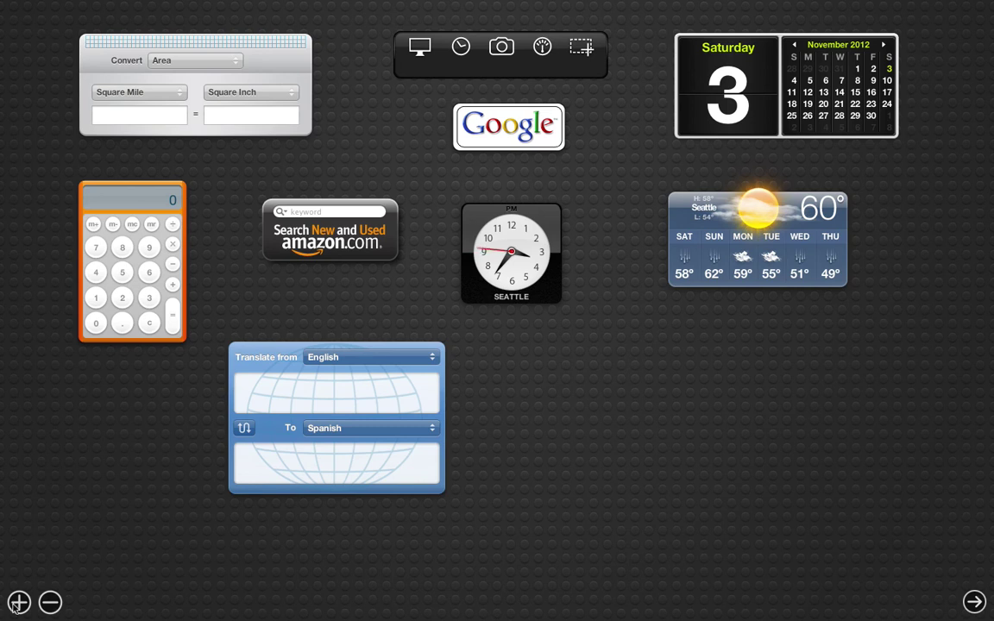
pyautogui.click(19, 603)
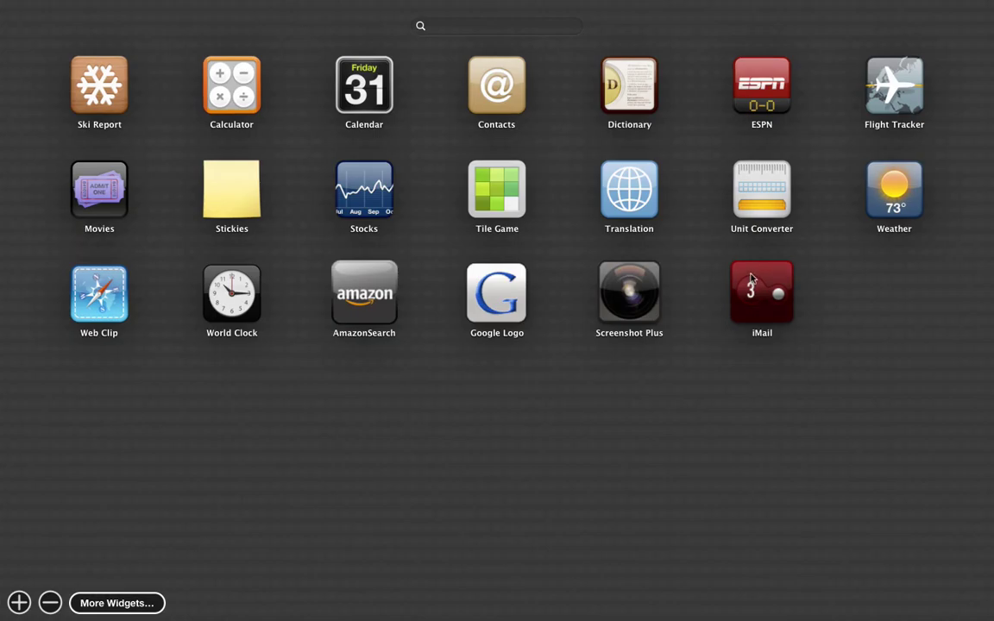
pyautogui.click(675, 246)
pyautogui.press('F12')
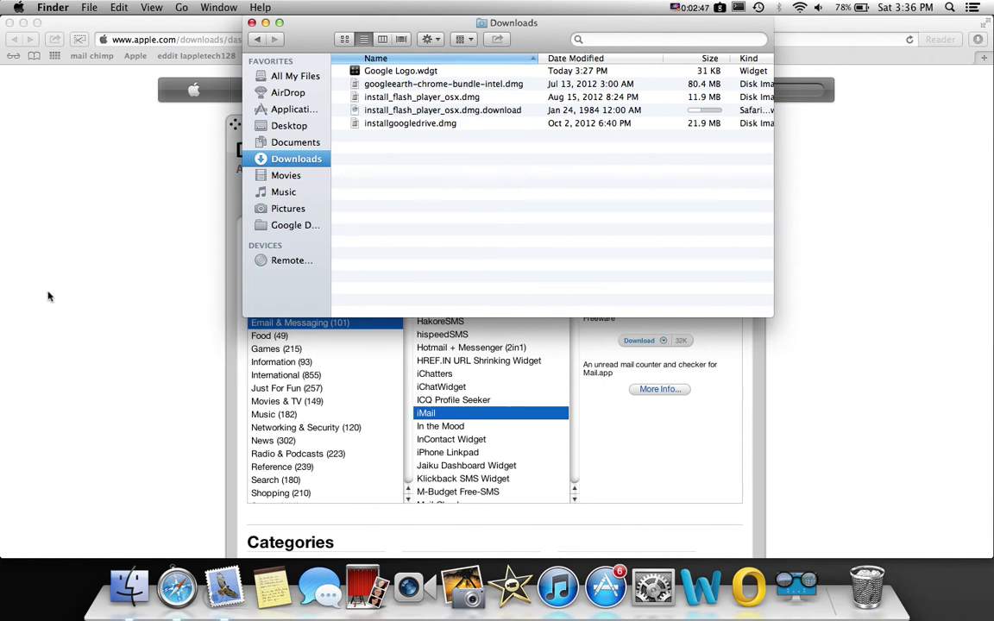
# Step: Drag the iMail counter below the Weather widget and leave the Dashboard
pyautogui.press('F12')
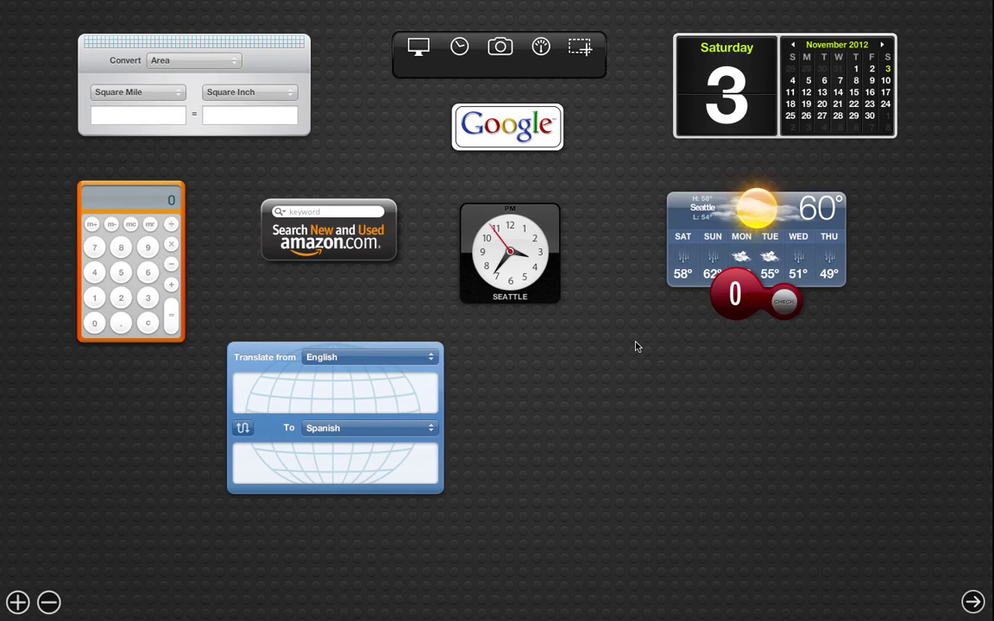
pyautogui.moveTo(758, 305); pyautogui.dragTo(669, 413)
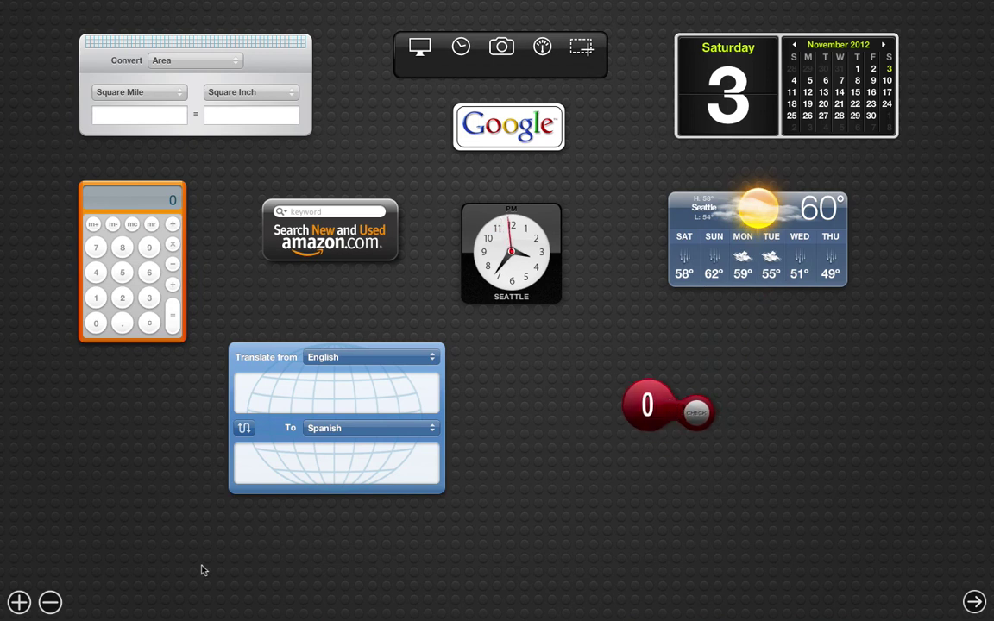
pyautogui.click(656, 519)
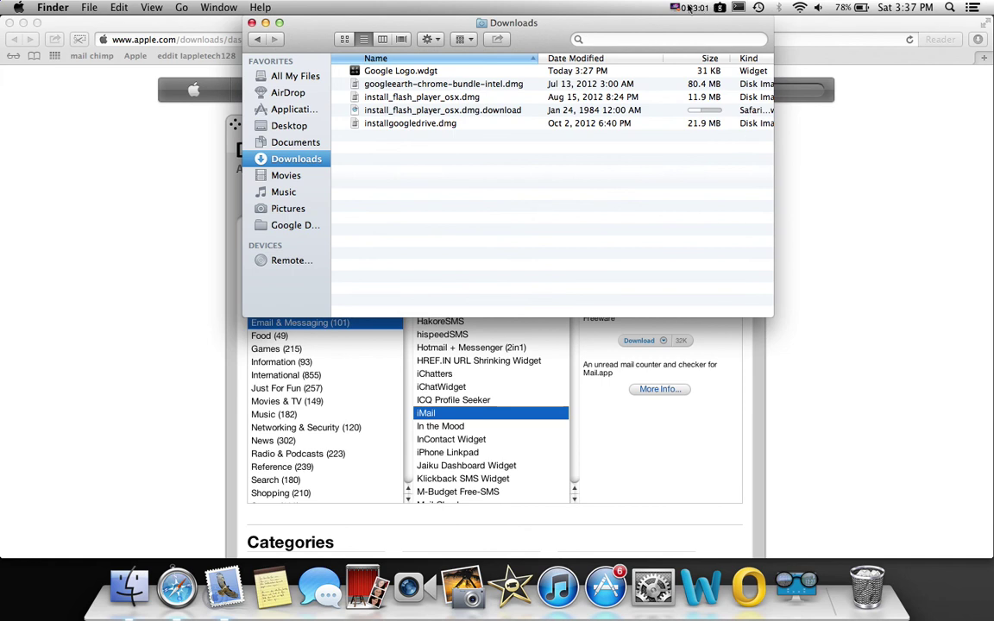
pyautogui.click(686, 9)
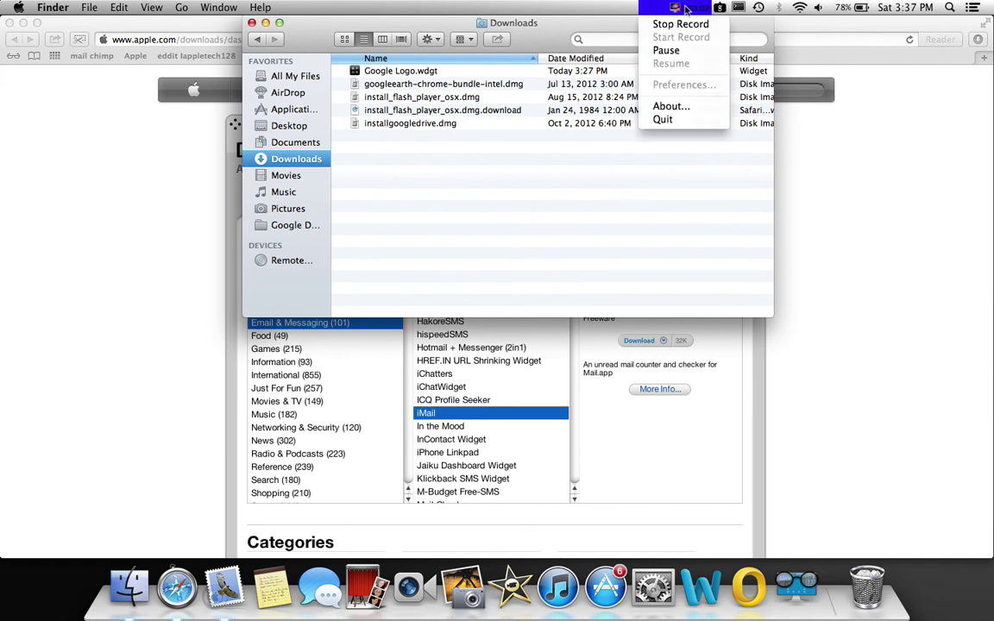